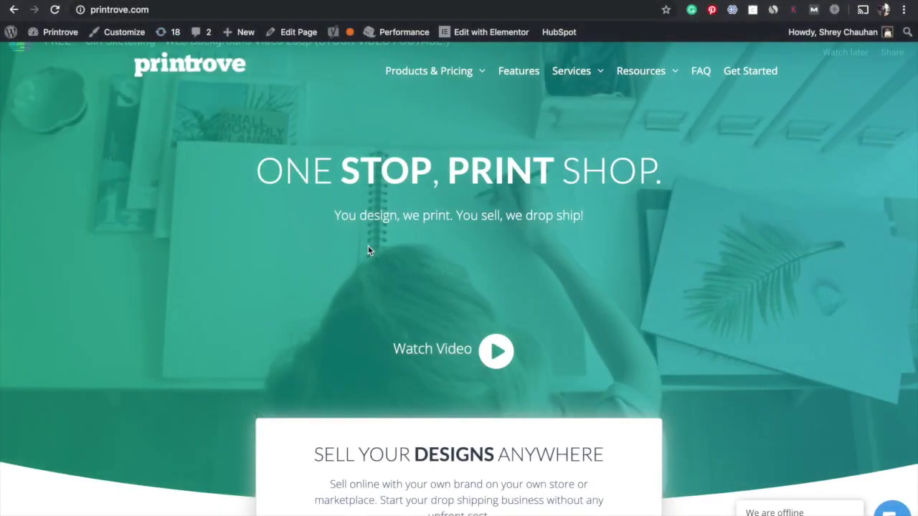
Enter the merchant Dashboard from the printrove.com homepage via Get Started.
scroll(368, 250, down, 4)
click(481, 307)
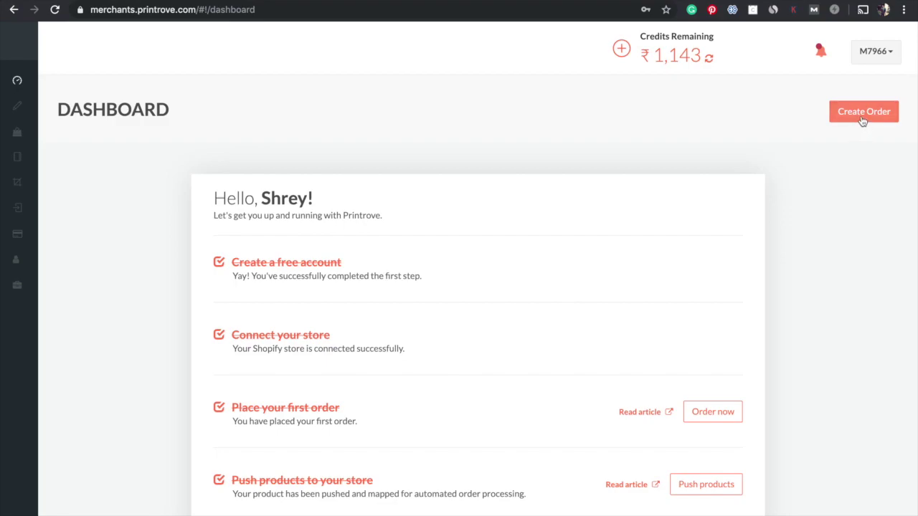
Start a new order for the Men's Clothing Half Sleeve Round Neck T-Shirt.
click(57, 133)
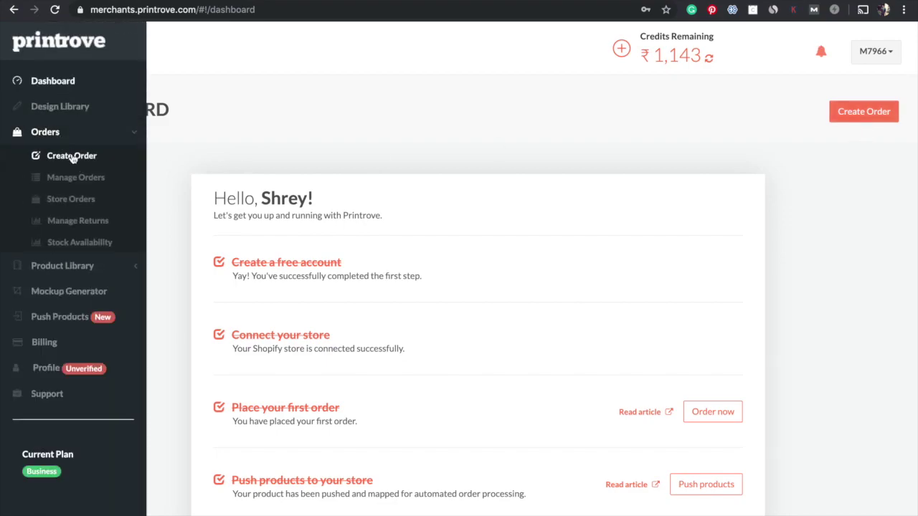
click(72, 157)
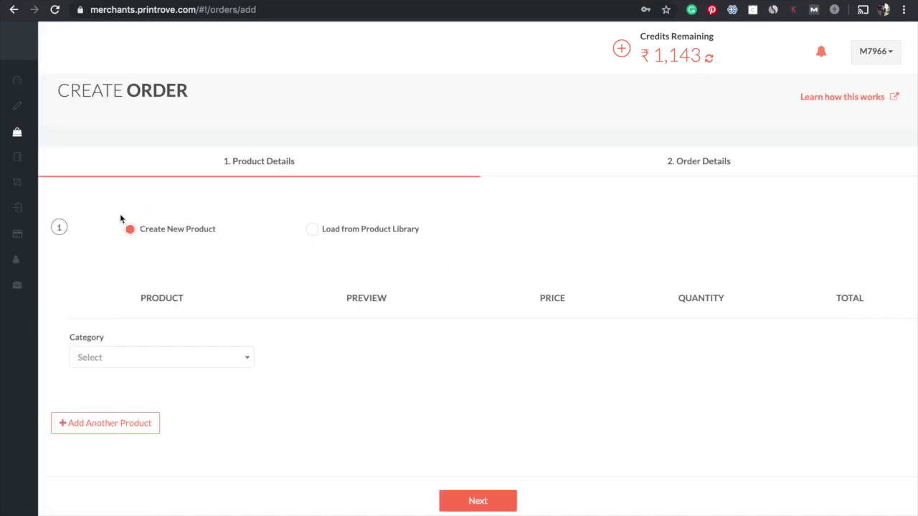
click(220, 358)
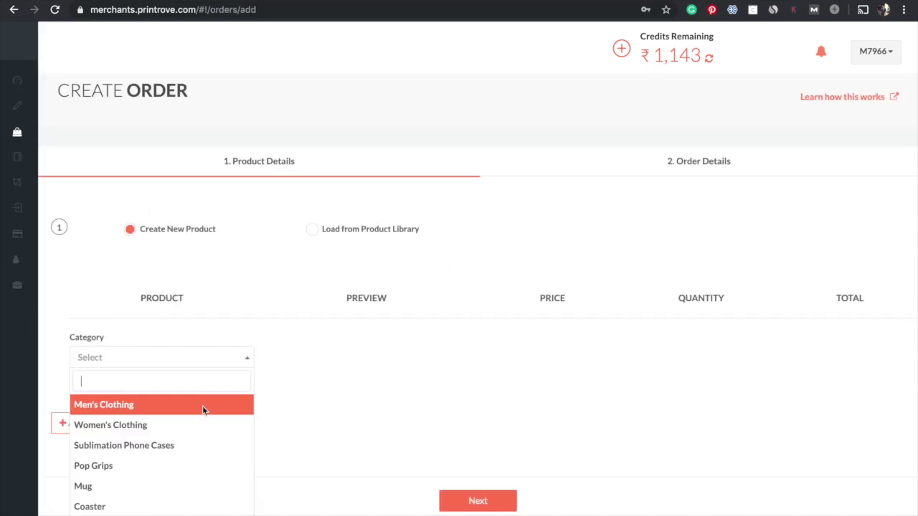
click(203, 406)
scroll(197, 385, down, 1)
click(208, 369)
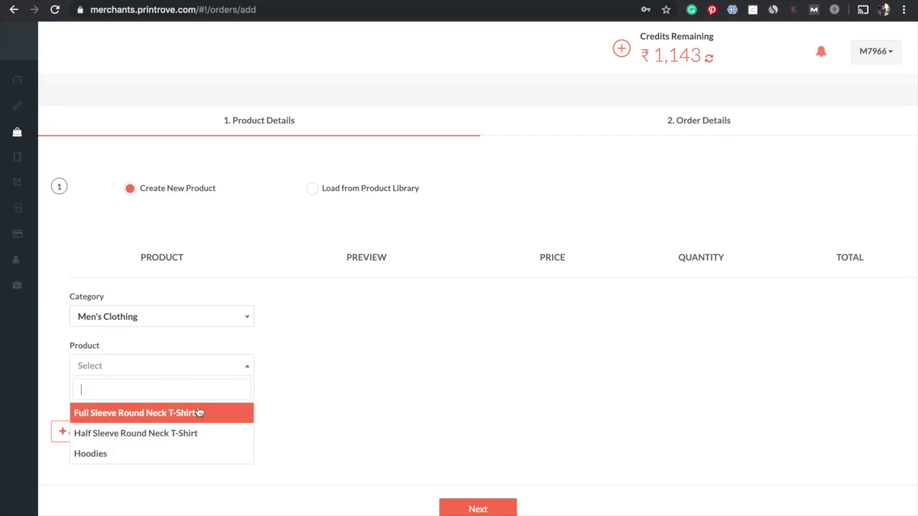
click(194, 435)
Choose Olive Green in size S for the t-shirt.
scroll(240, 327, down, 1)
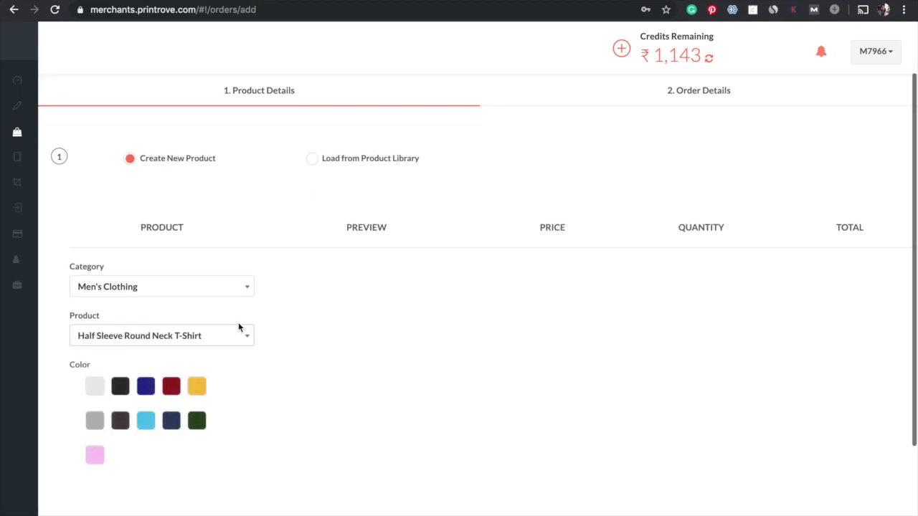
click(193, 422)
scroll(192, 425, down, 1)
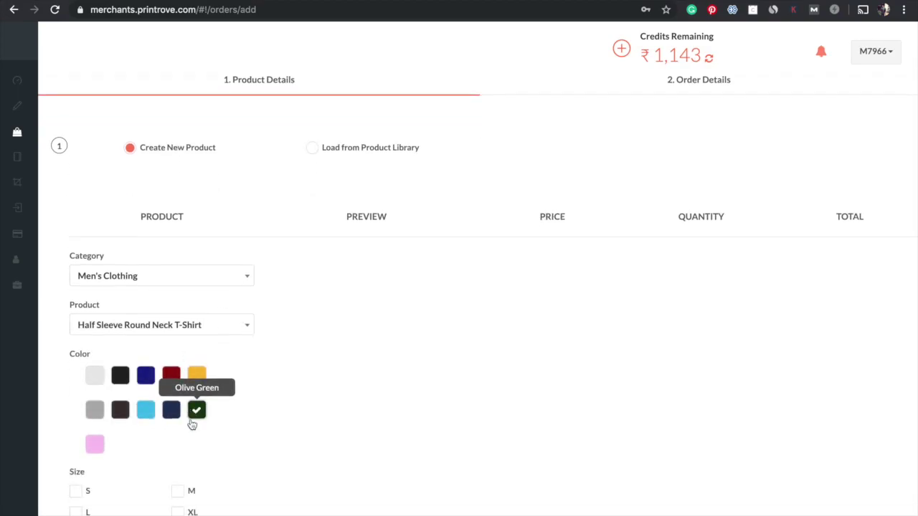
scroll(192, 425, down, 3)
click(76, 380)
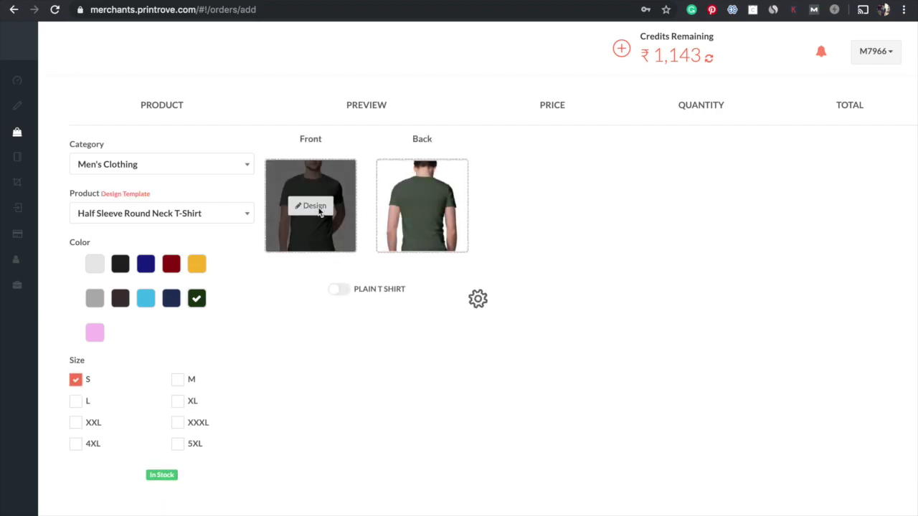
click(316, 207)
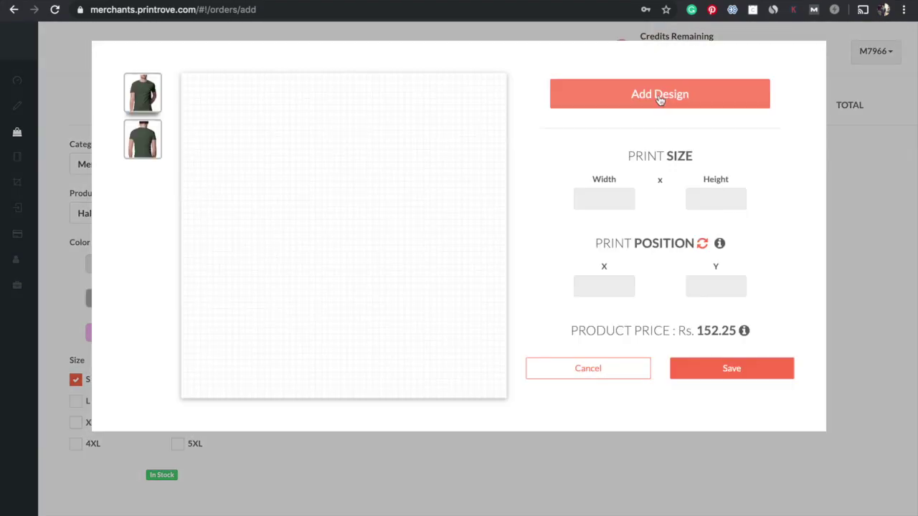
Upload Hustle Font.png to the design library and place Hustle Font_02 on the shirt front.
click(660, 100)
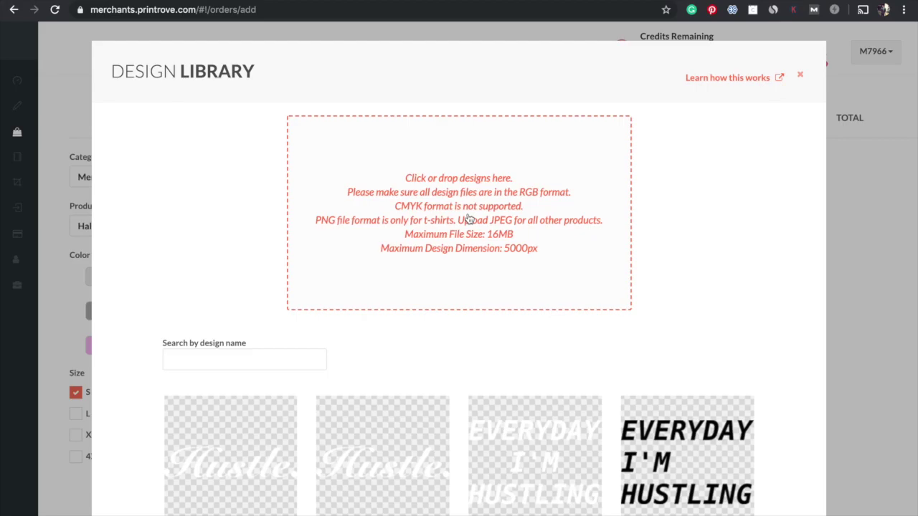
click(468, 218)
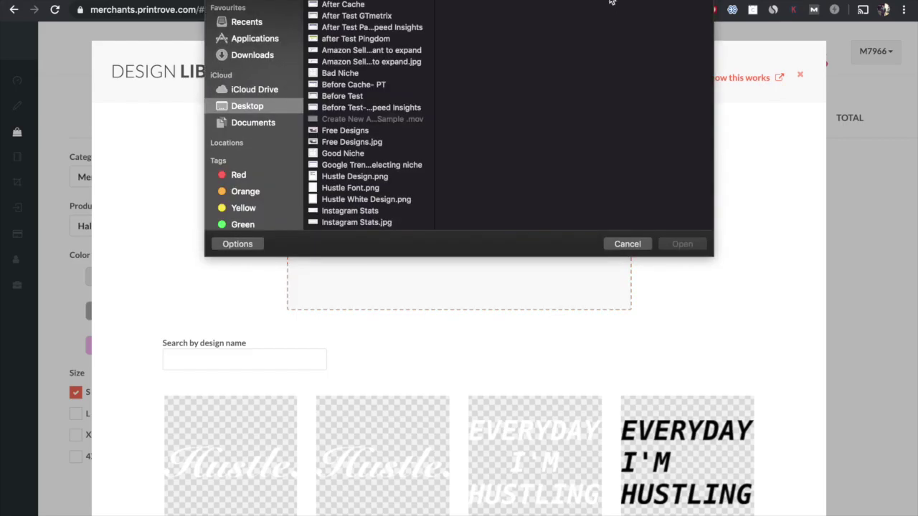
text(hust)
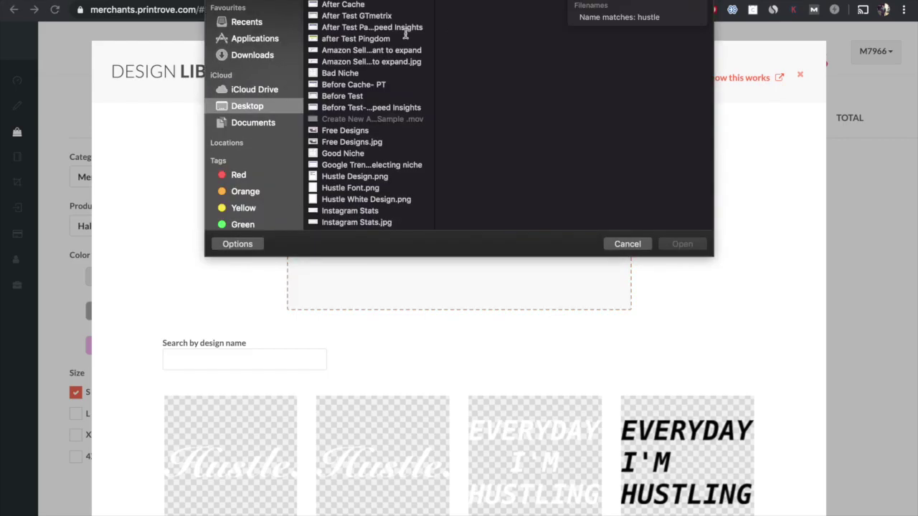
key(Return)
click(379, 52)
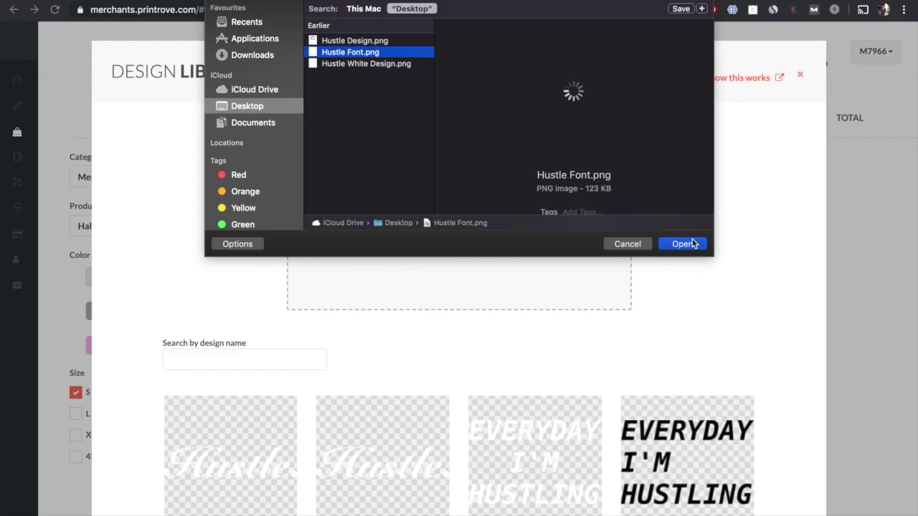
click(684, 244)
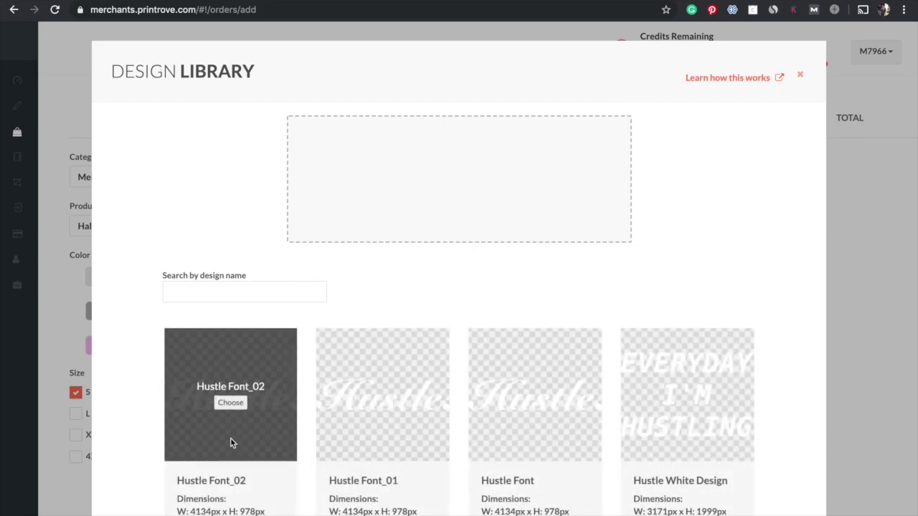
click(239, 413)
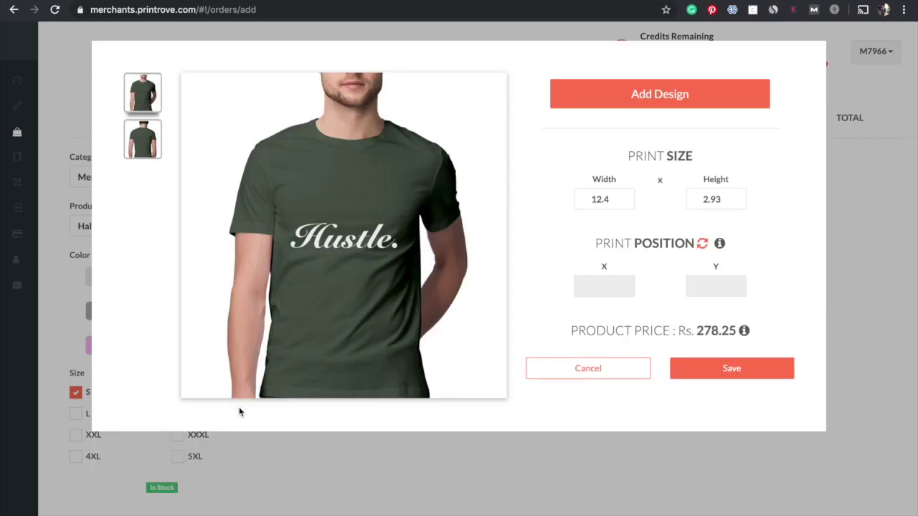
Resize the Hustle print to a width of 13.9.
scroll(236, 480, down, 1)
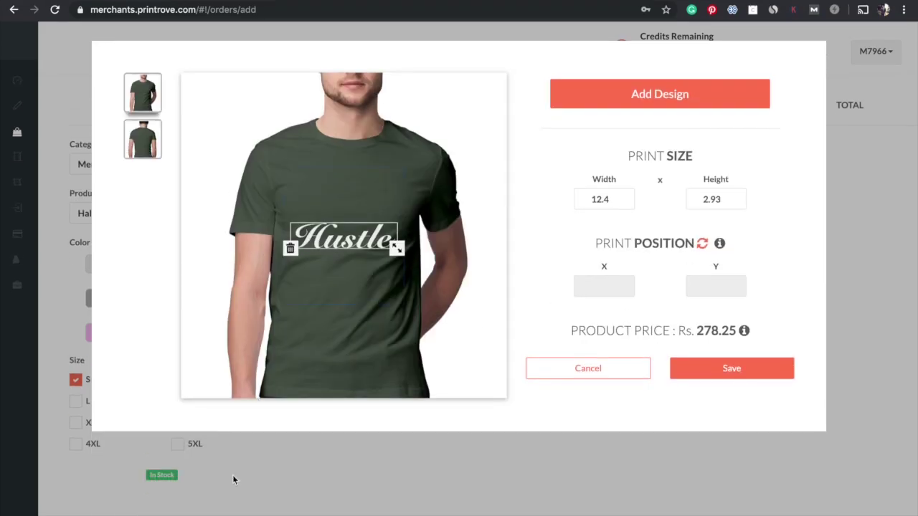
drag(395, 248, 394, 247)
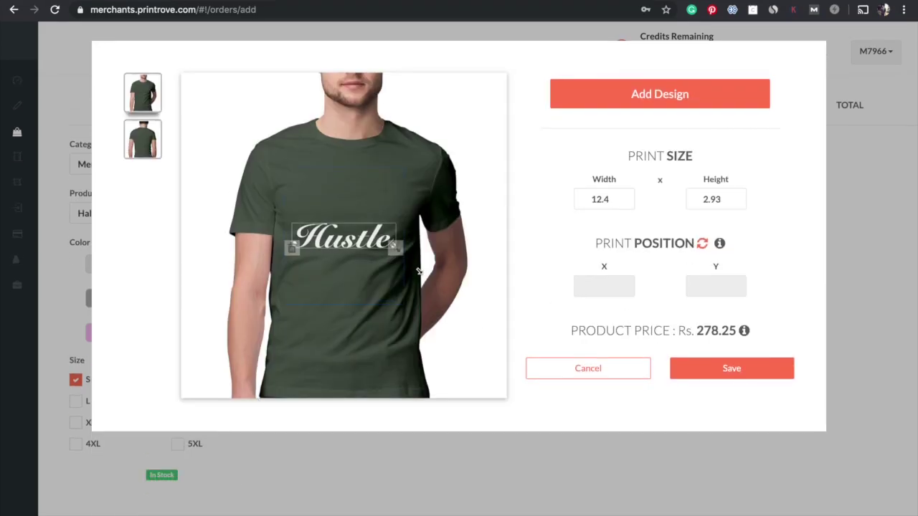
double_click(609, 200)
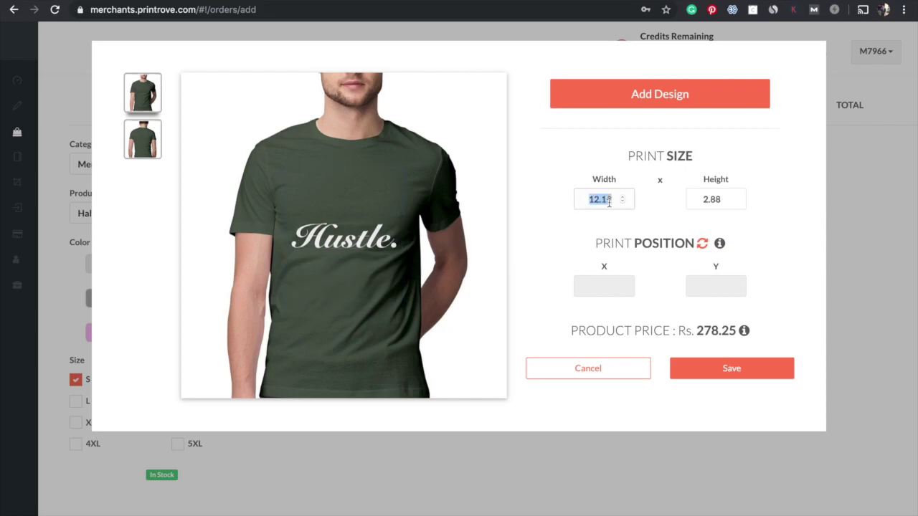
text(13.9)
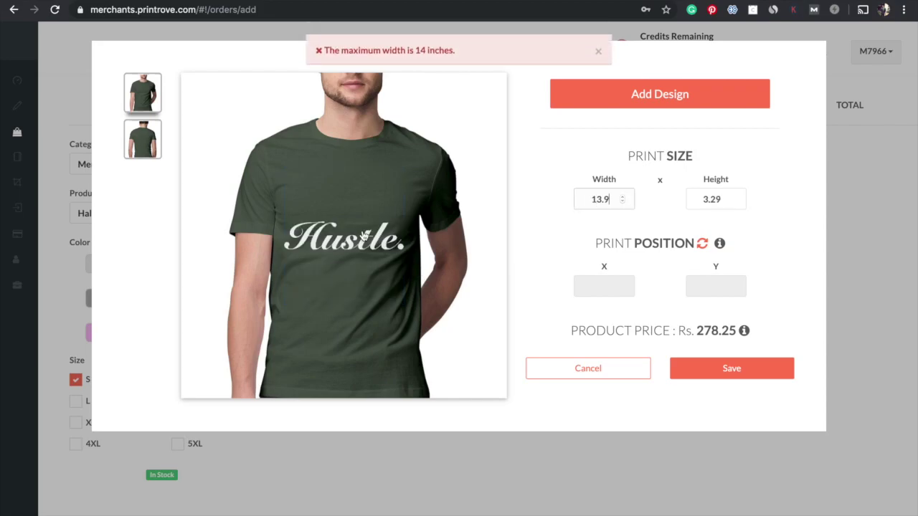
Move the print higher on the chest, centre it horizontally, and save the shirt design.
click(362, 232)
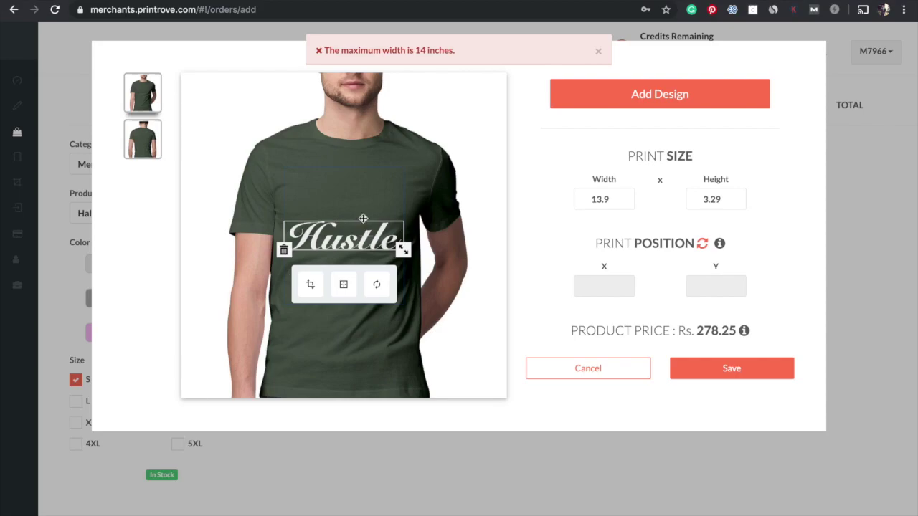
drag(363, 219, 360, 178)
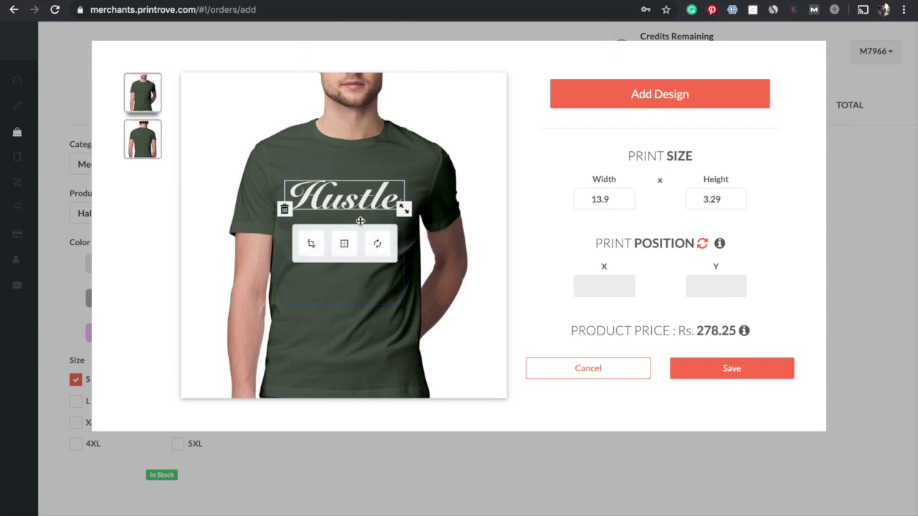
click(344, 245)
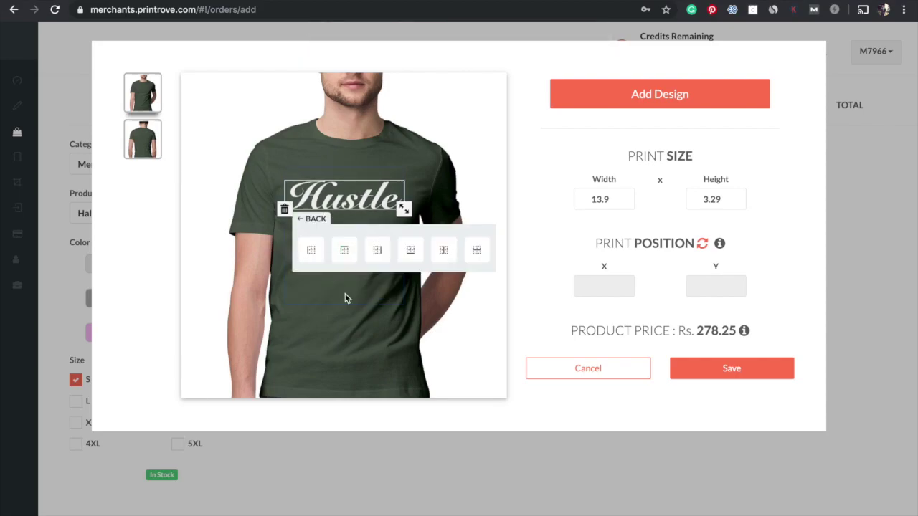
click(444, 251)
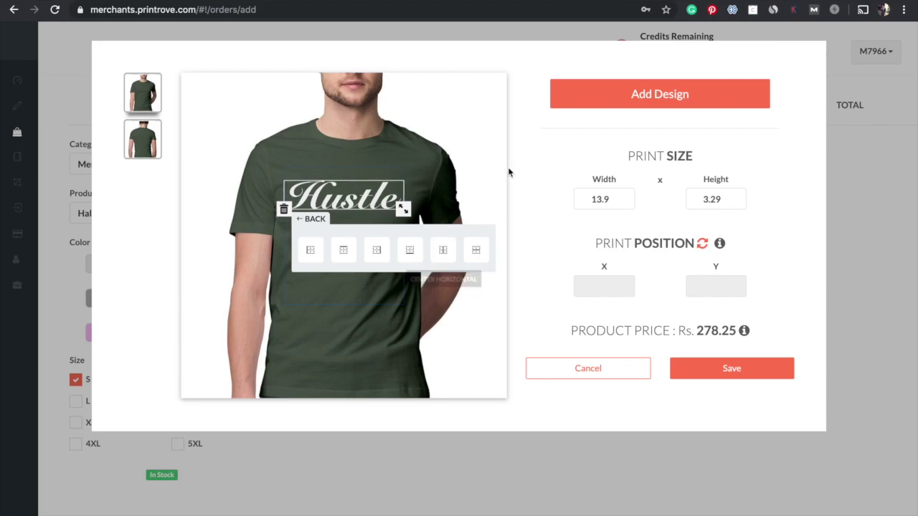
click(476, 250)
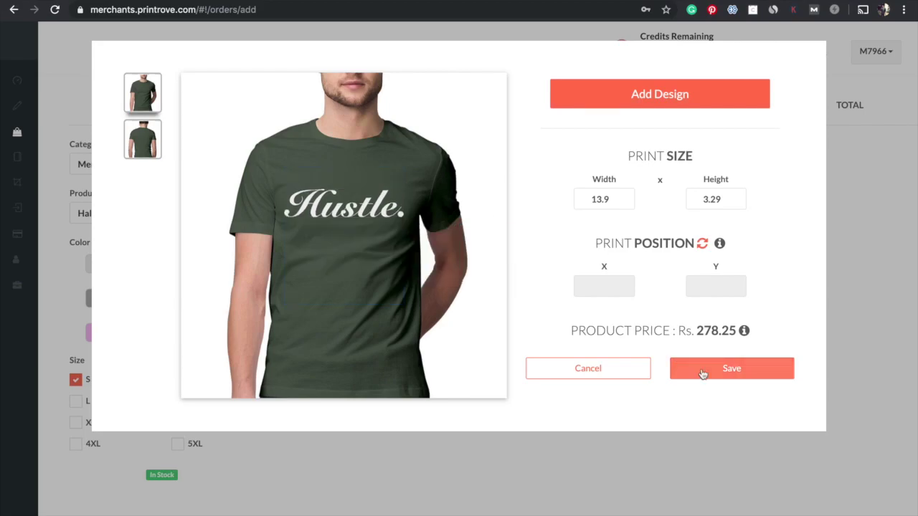
click(702, 370)
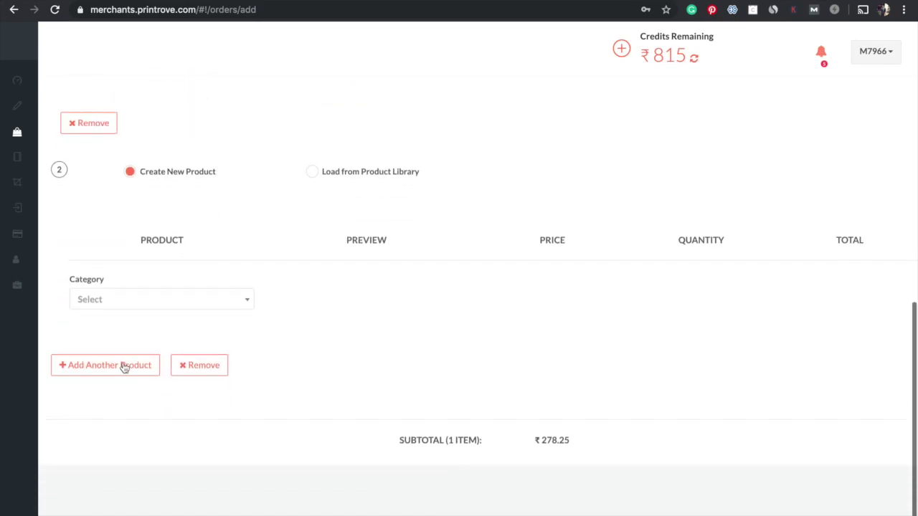
Add an Apple iPhone 6s case from Sublimation Phone Cases as the second product.
click(203, 290)
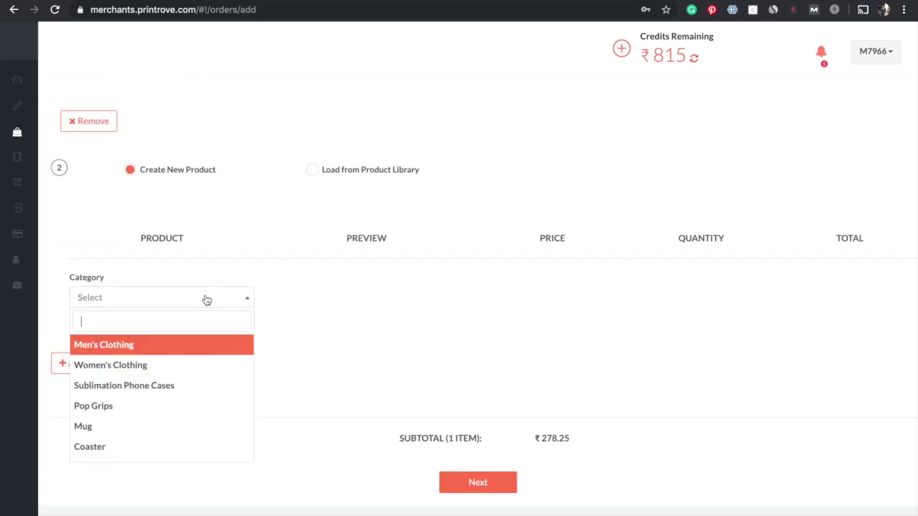
click(169, 385)
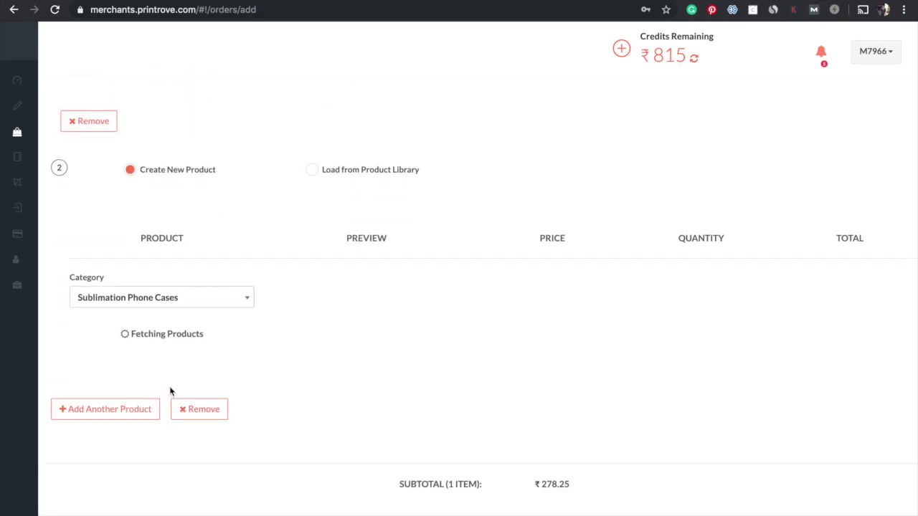
click(165, 354)
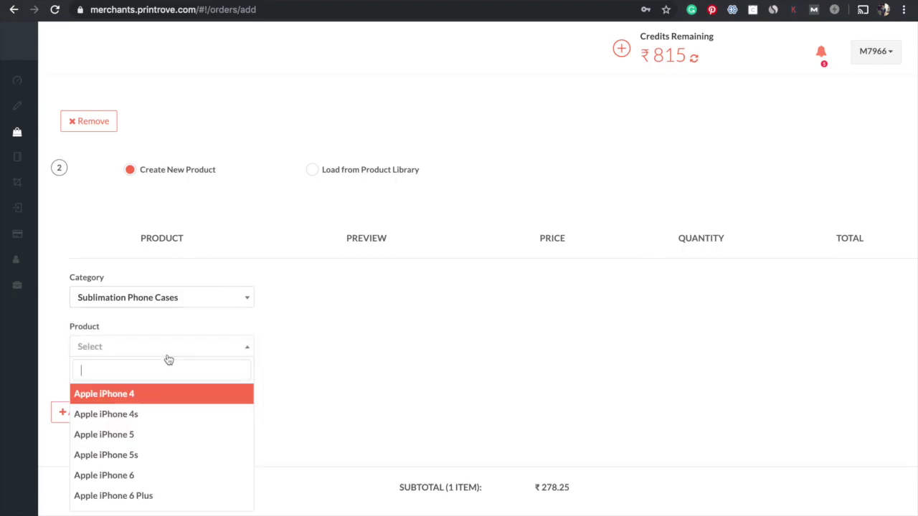
scroll(157, 430, down, 2)
scroll(162, 437, down, 2)
click(164, 424)
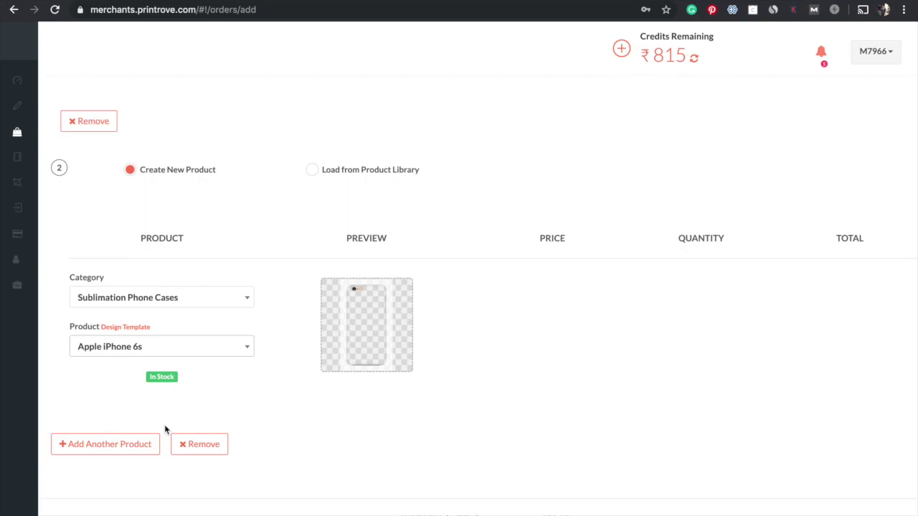
Apply the starry design to the phone case, save it, and continue to order details.
click(367, 332)
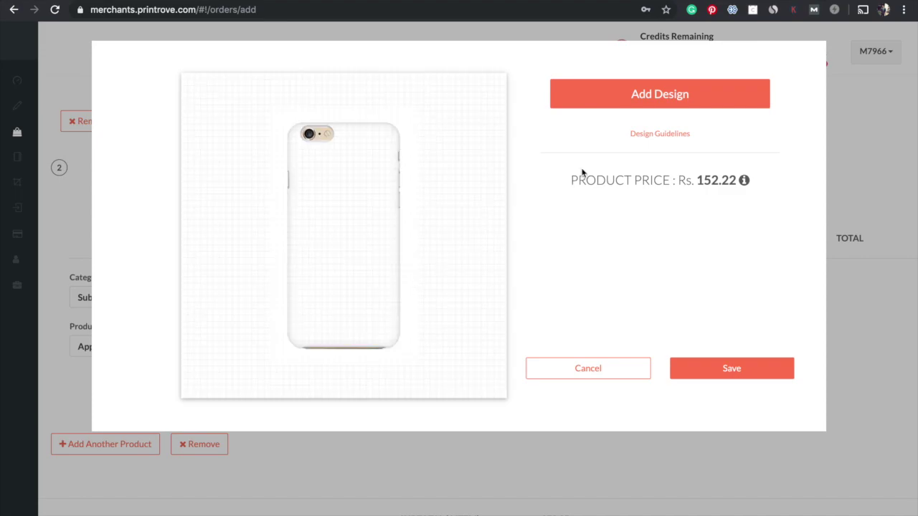
click(662, 96)
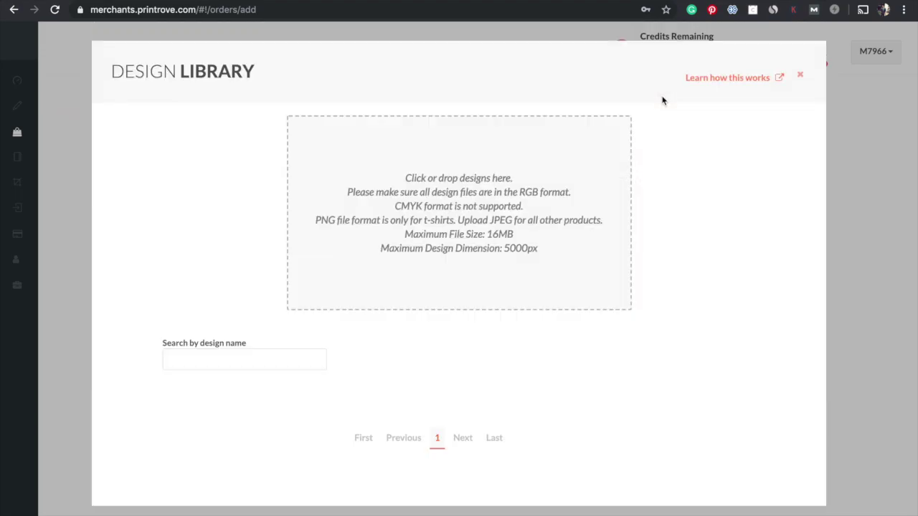
mouse_move(230, 455)
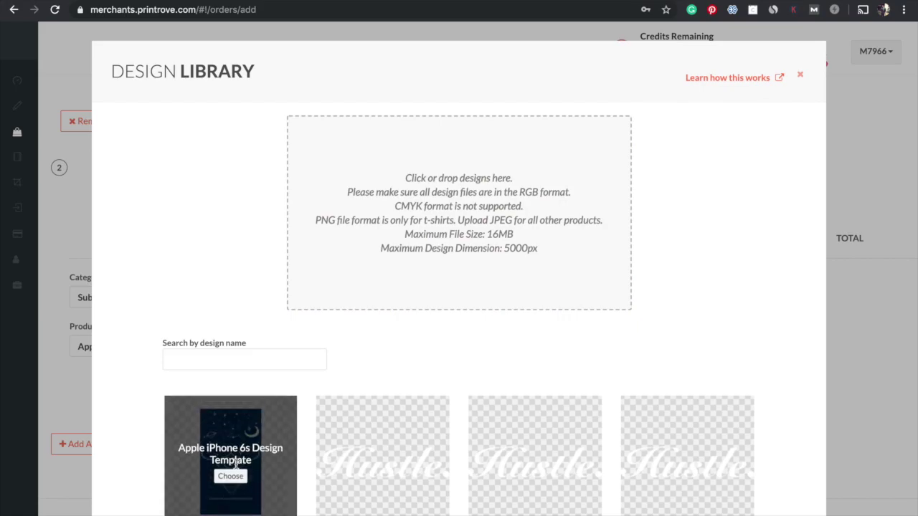
click(230, 476)
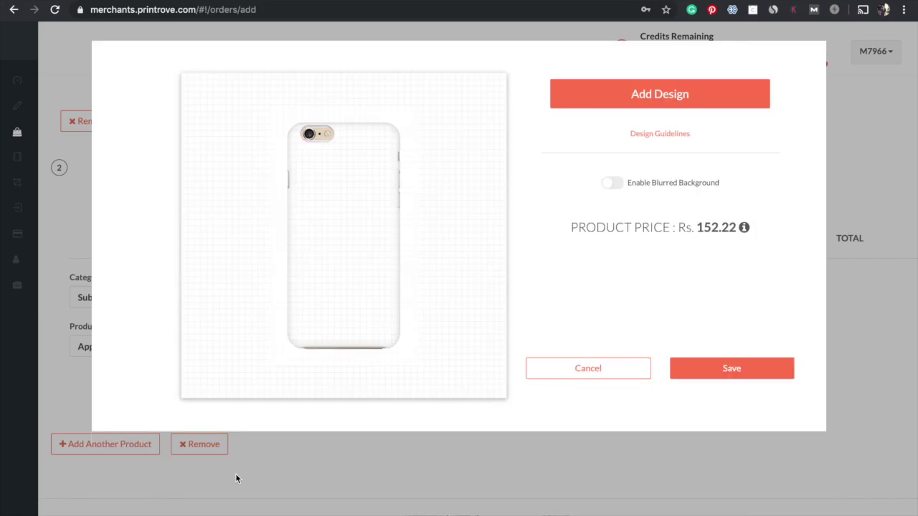
click(726, 369)
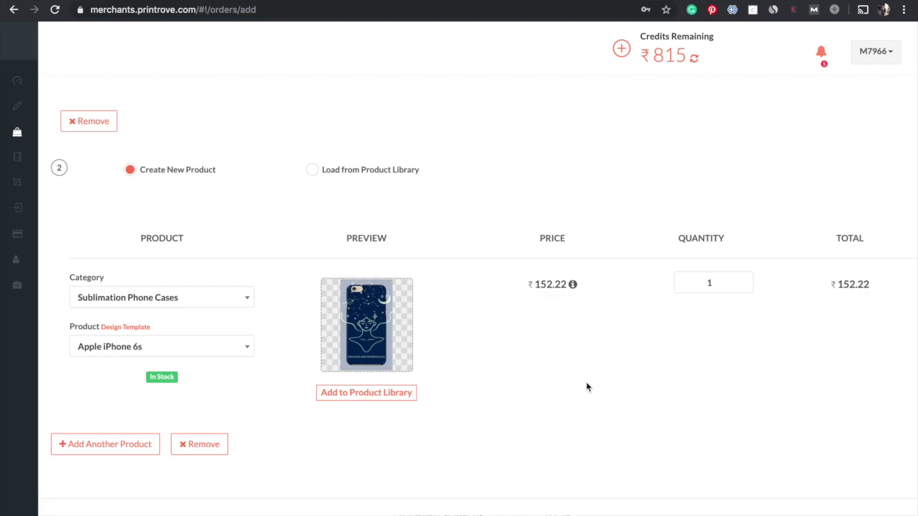
scroll(586, 387, down, 3)
click(488, 478)
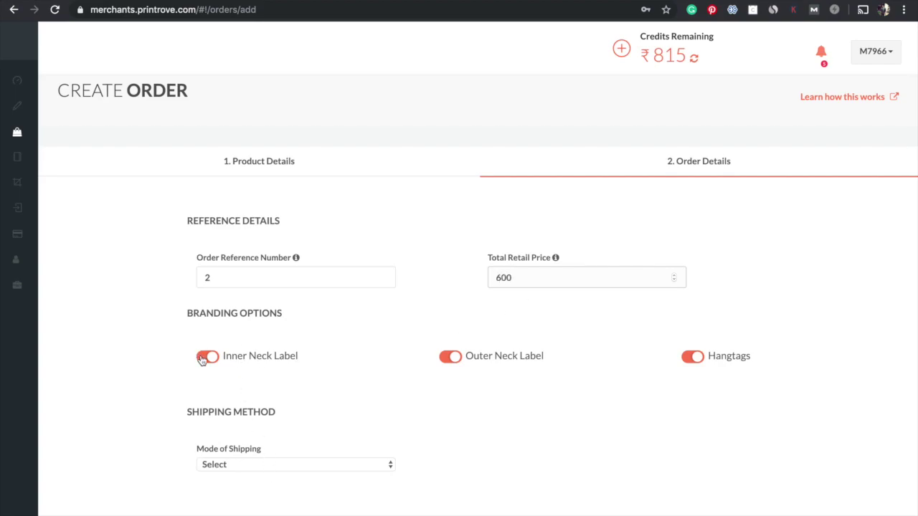
Toggle the Inner Neck Label branding option on the order details with reference 2 and retail price 600.
click(202, 360)
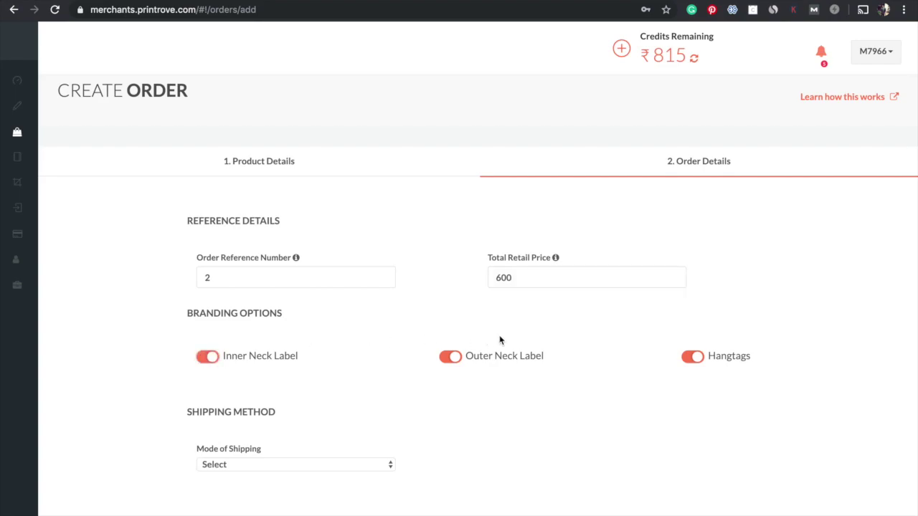
scroll(276, 308, down, 3)
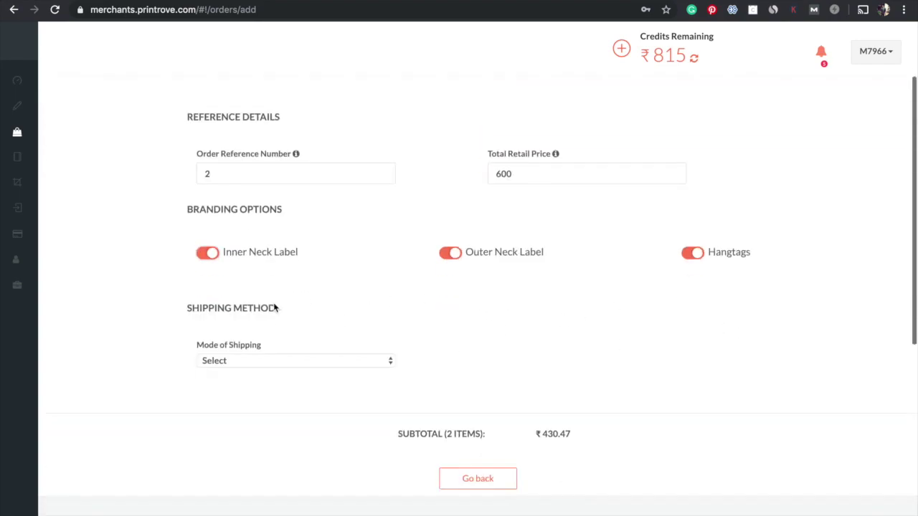
Choose Standard Shipping and autofill pincode 600084 to list the courier options.
click(275, 344)
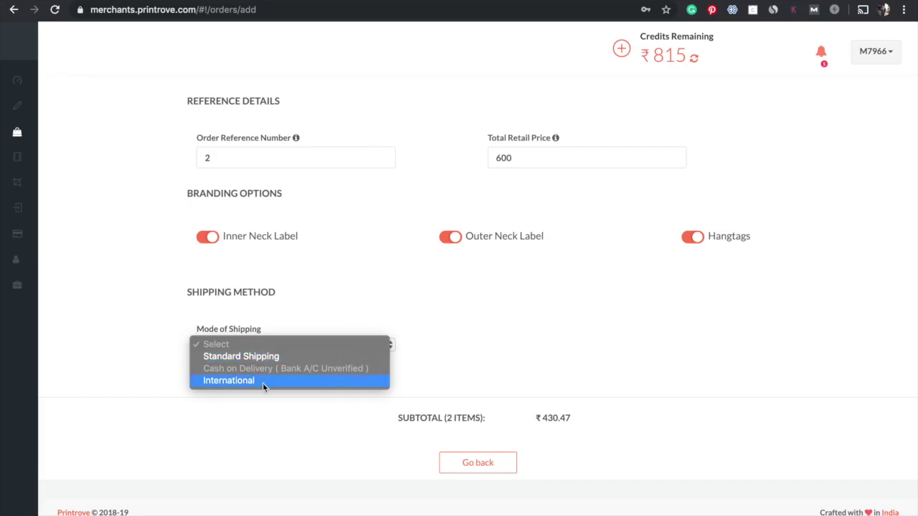
click(271, 358)
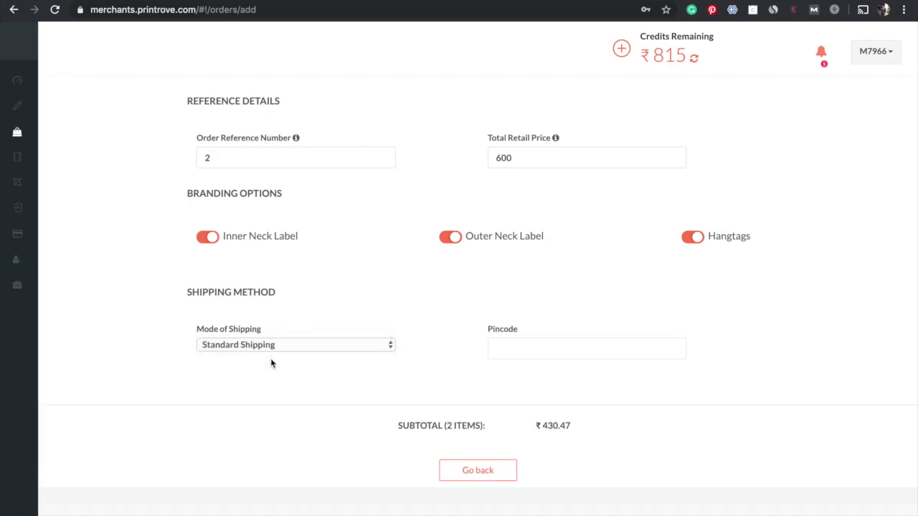
click(540, 344)
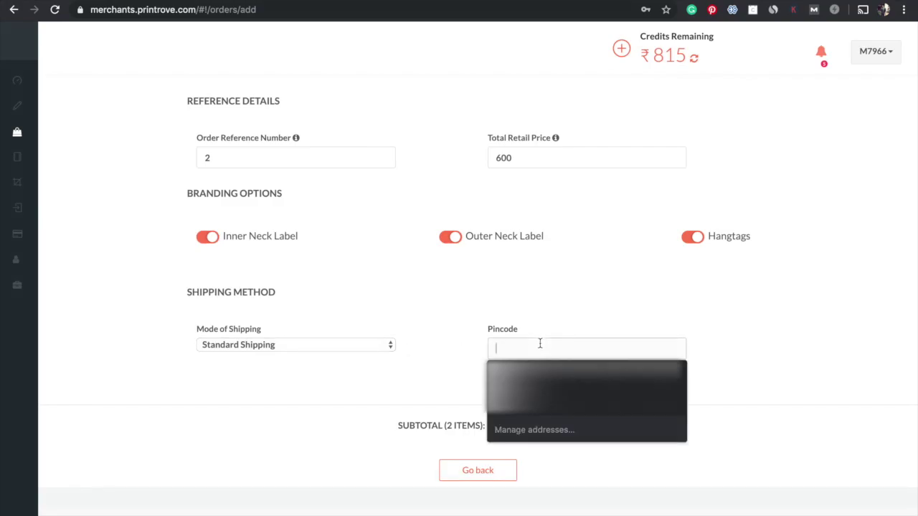
click(539, 376)
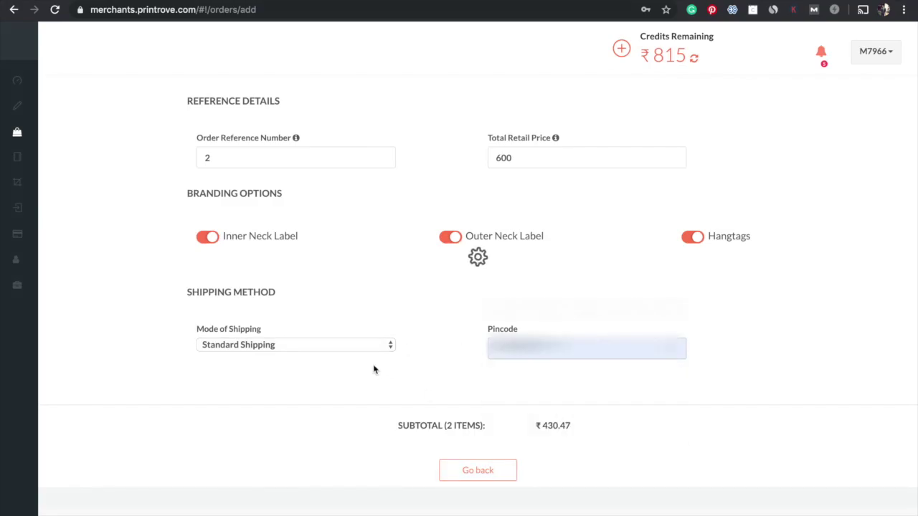
scroll(373, 370, down, 4)
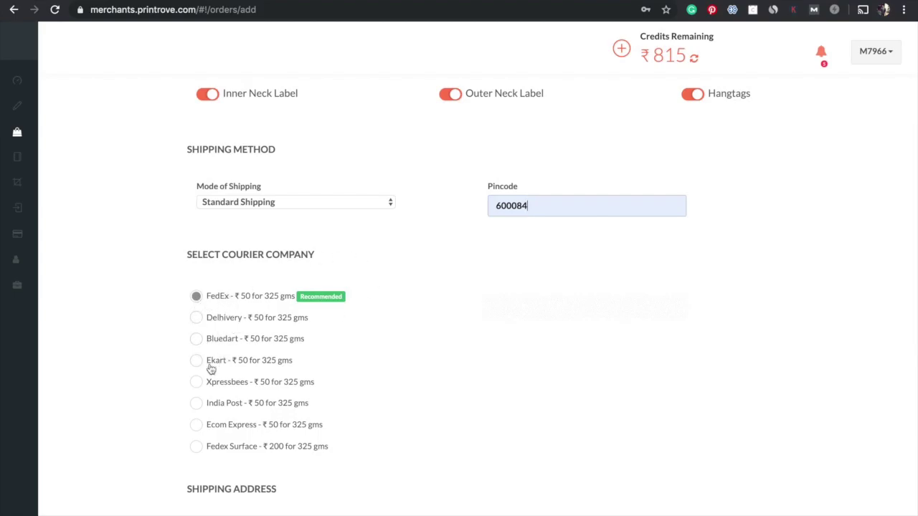
scroll(409, 435, down, 3)
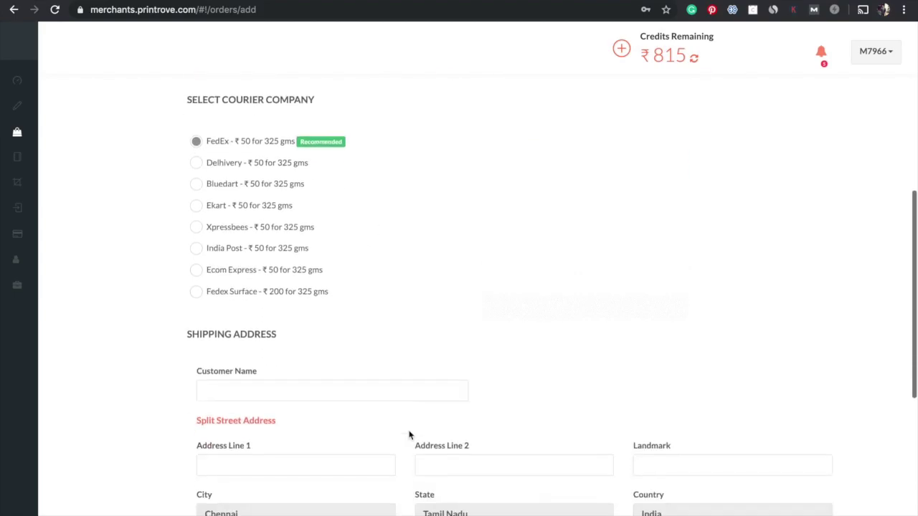
Autofill the customer's Chennai address and phone, trimming Address Lines 1 and 2 to valid length.
click(262, 393)
click(257, 419)
scroll(256, 430, down, 1)
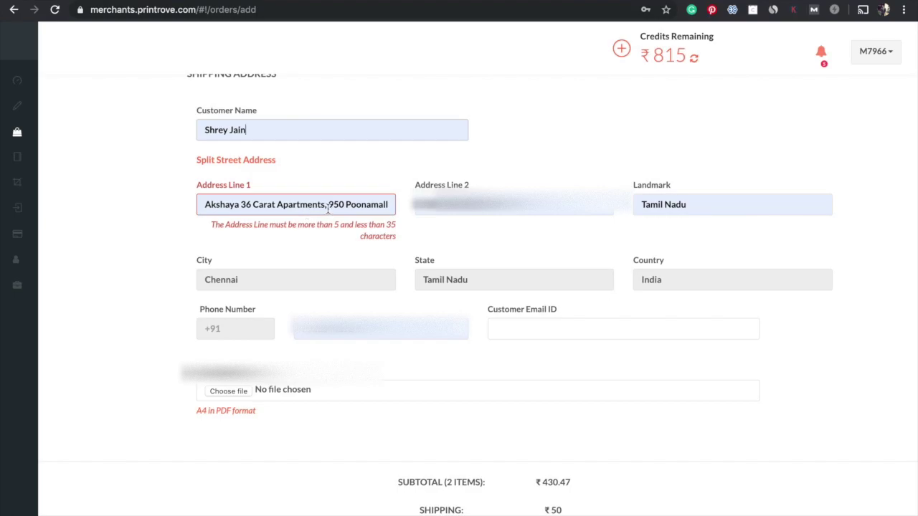
drag(326, 205, 402, 205)
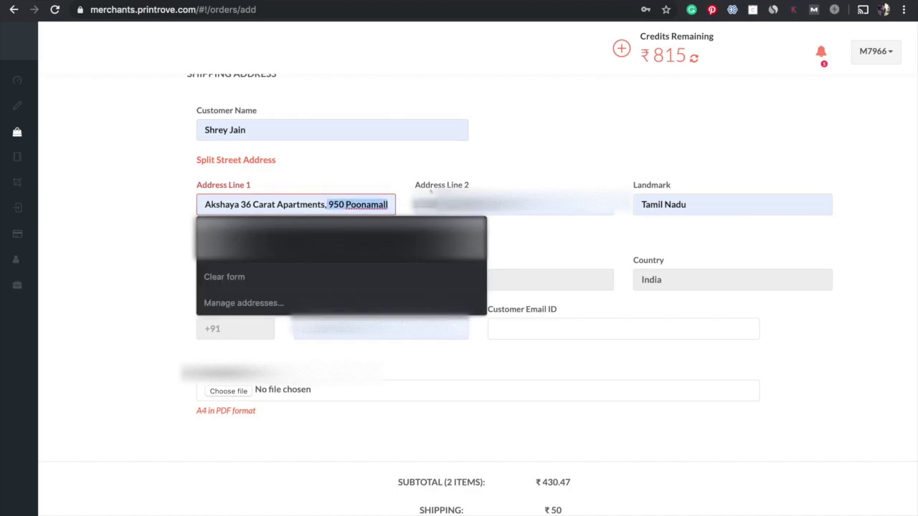
key(BackSpace)
key(Tab)
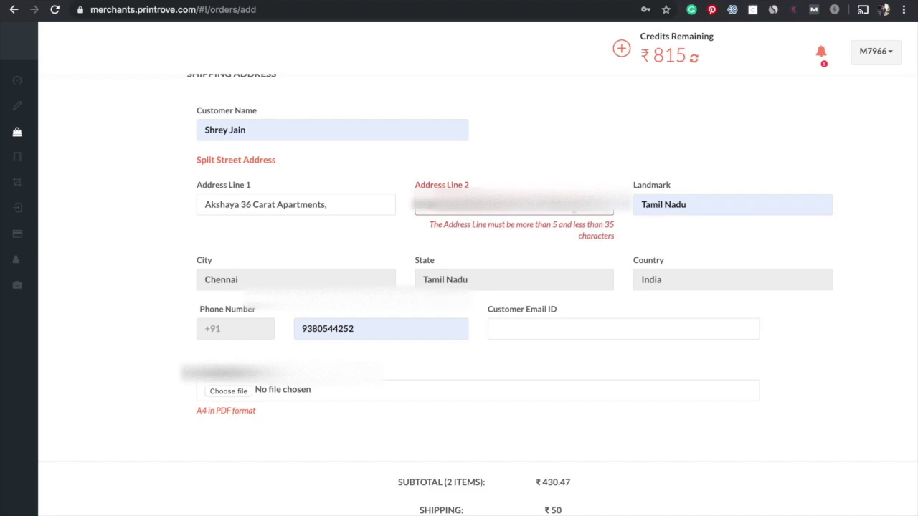
key(BackSpace)
key(BackSpace)
key(BackSpace)
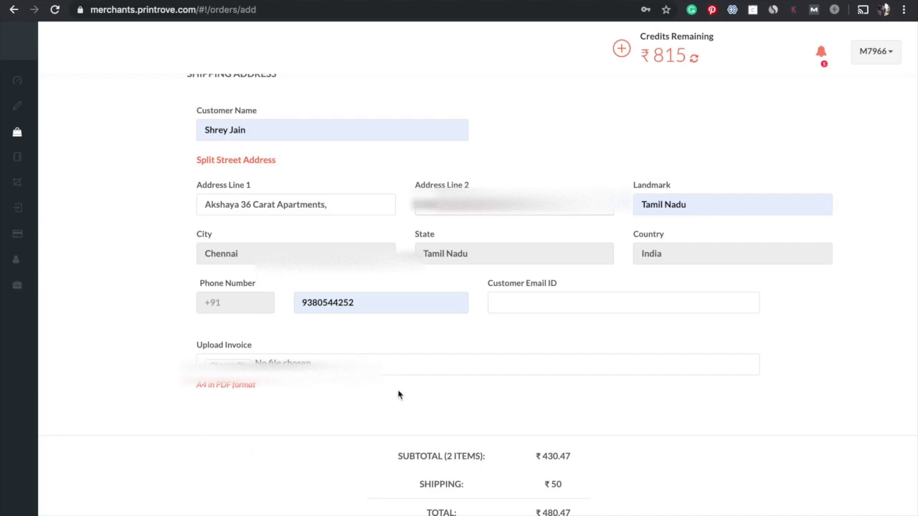
scroll(399, 395, down, 3)
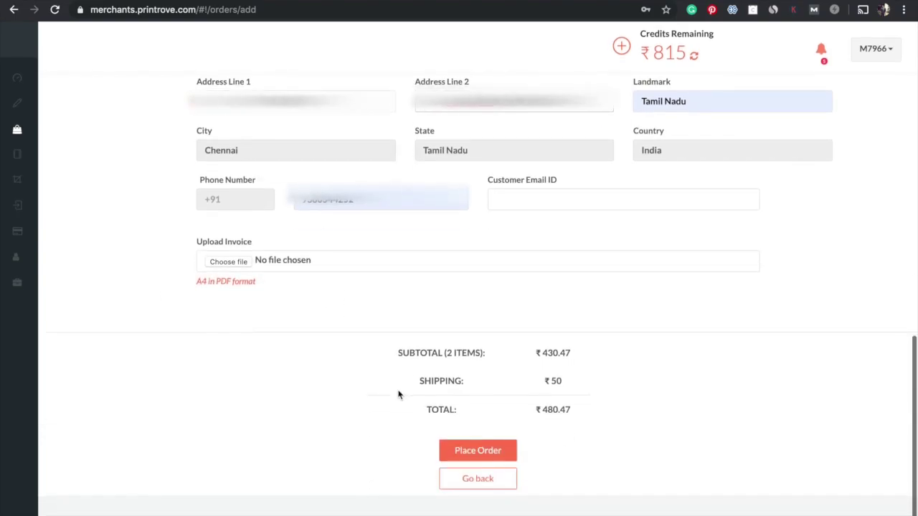
Place the ₹480.47 order and dismiss the confirmation to reach the orders list.
click(470, 458)
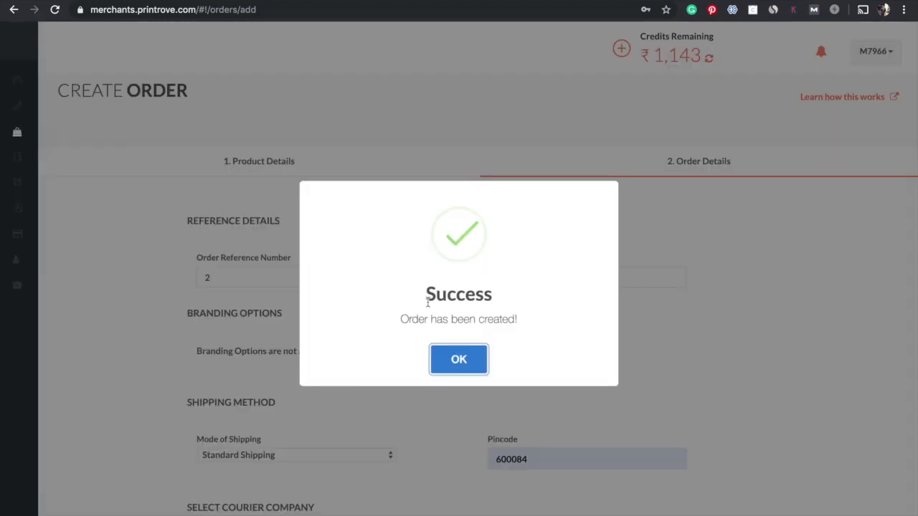
click(459, 360)
click(467, 365)
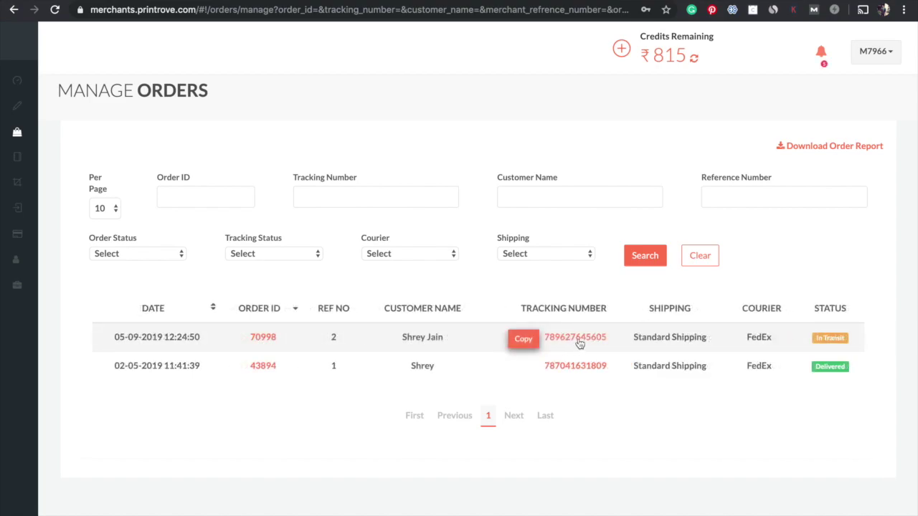
click(579, 341)
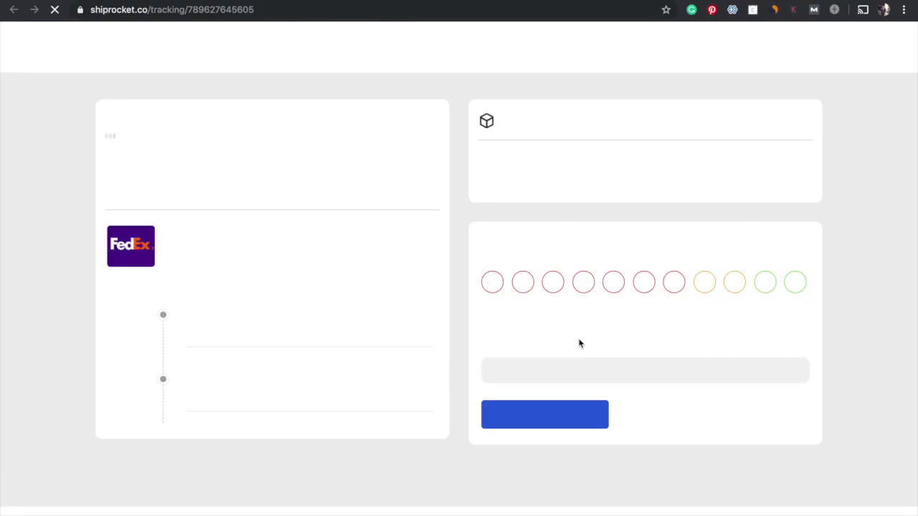